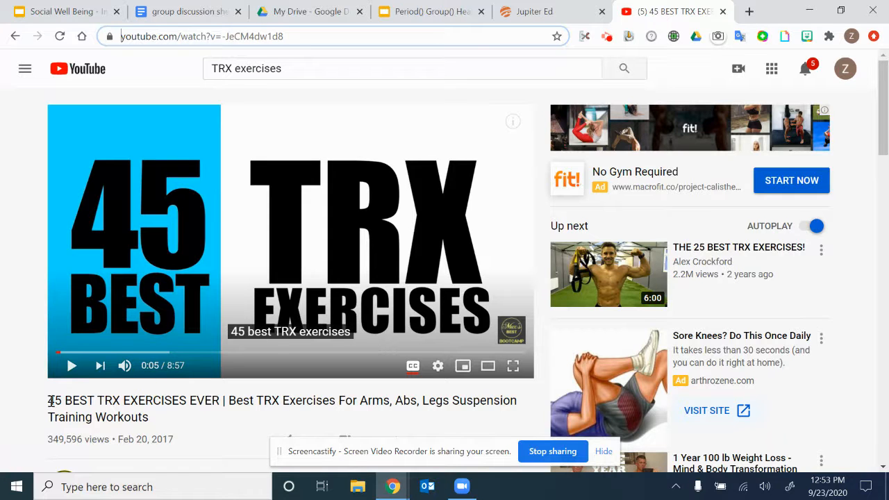
- Copy the 45 Best TRX Exercises Ever video's title and search YouTube for it while inserting a video on the TRX slide
drag(49, 400, 152, 421)
key(ctrl+c)
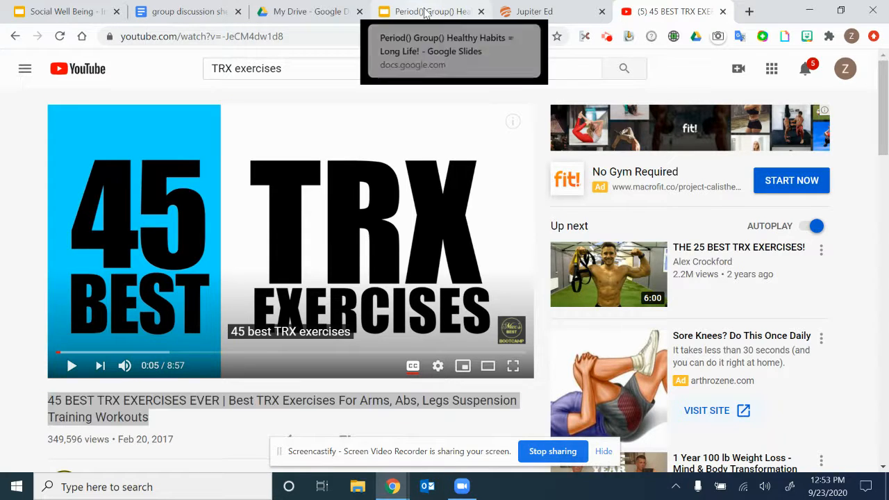
click(427, 14)
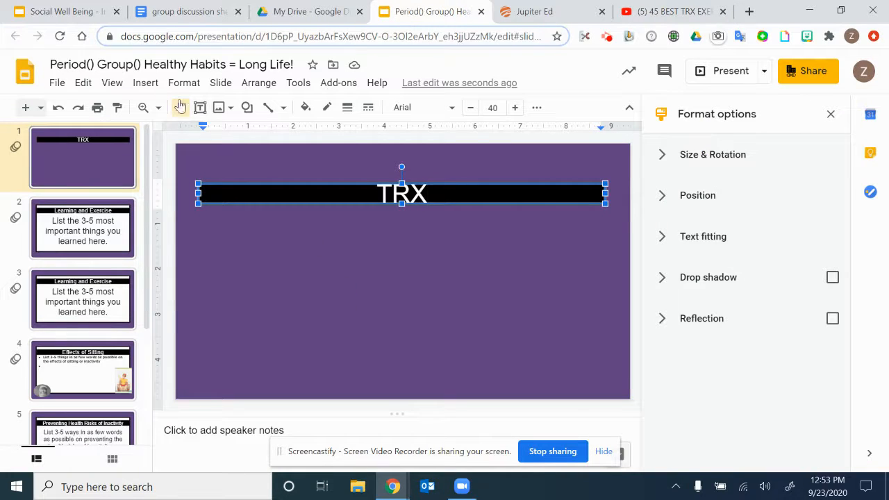
click(145, 83)
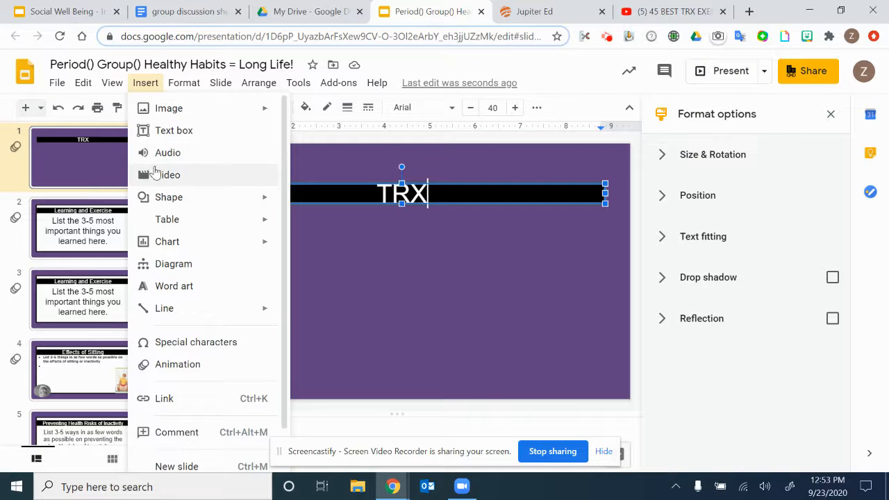
click(157, 175)
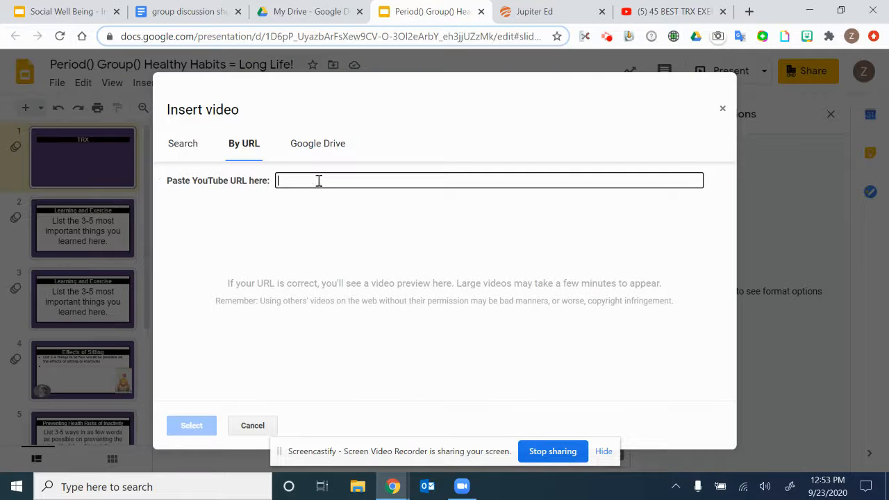
click(184, 143)
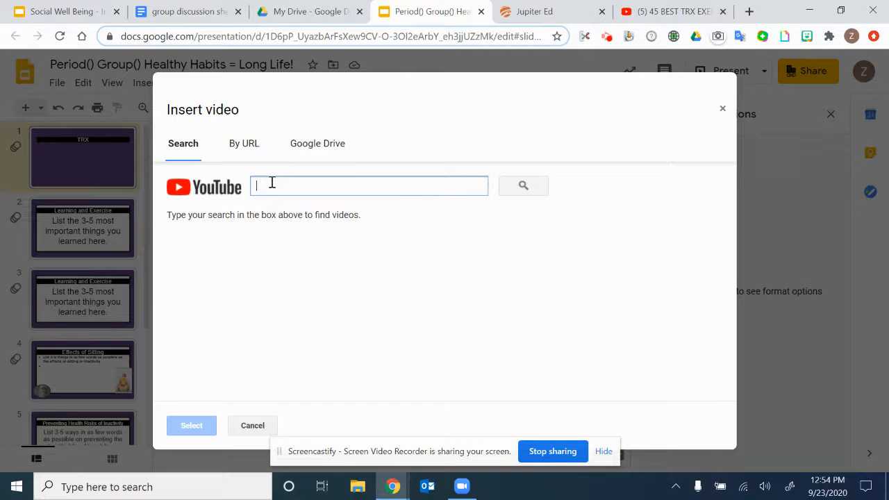
key(ctrl+v)
click(522, 188)
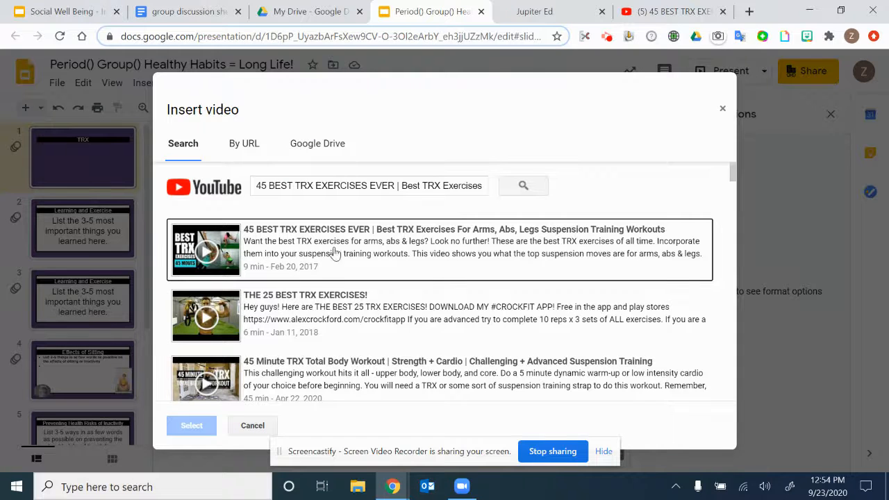
- Copy the web address of the 45 Best TRX Exercises Ever video from YouTube, return to the presentation and close the video dialog
click(244, 148)
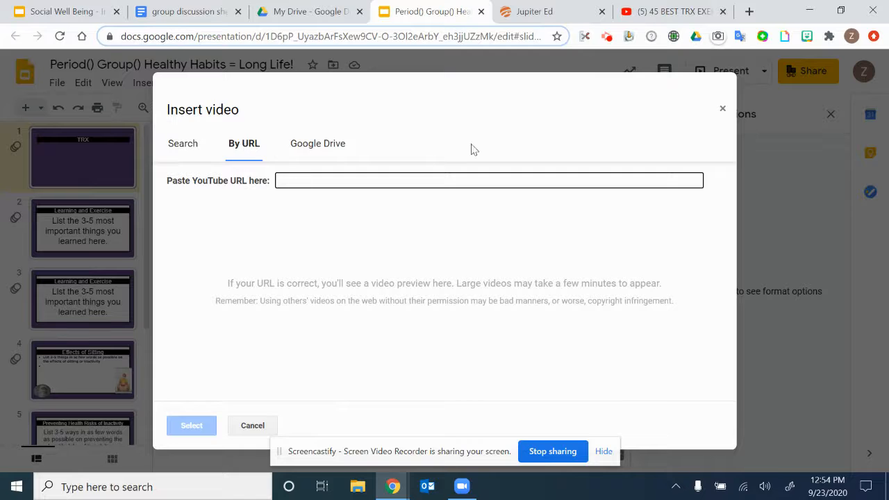
click(651, 19)
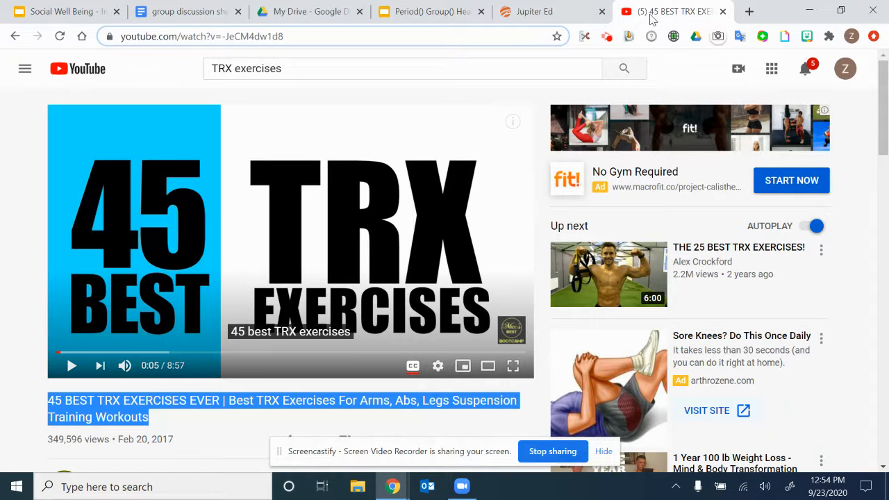
click(356, 36)
key(ctrl+c)
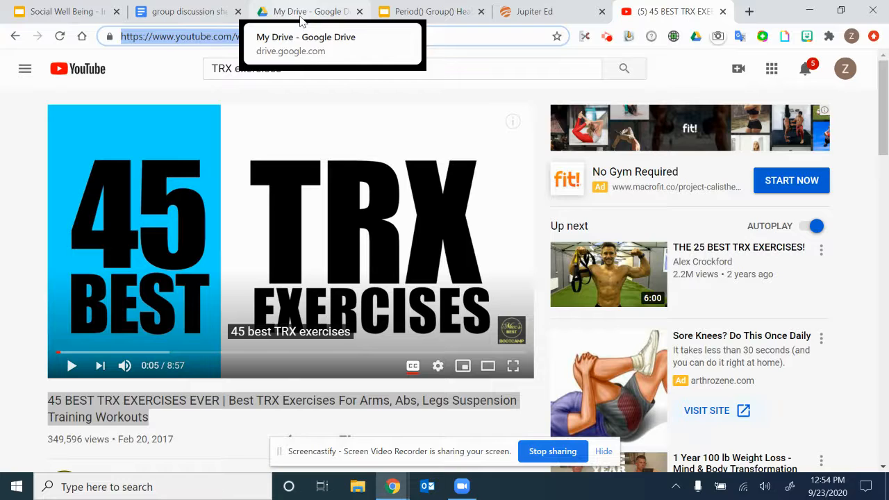
click(441, 13)
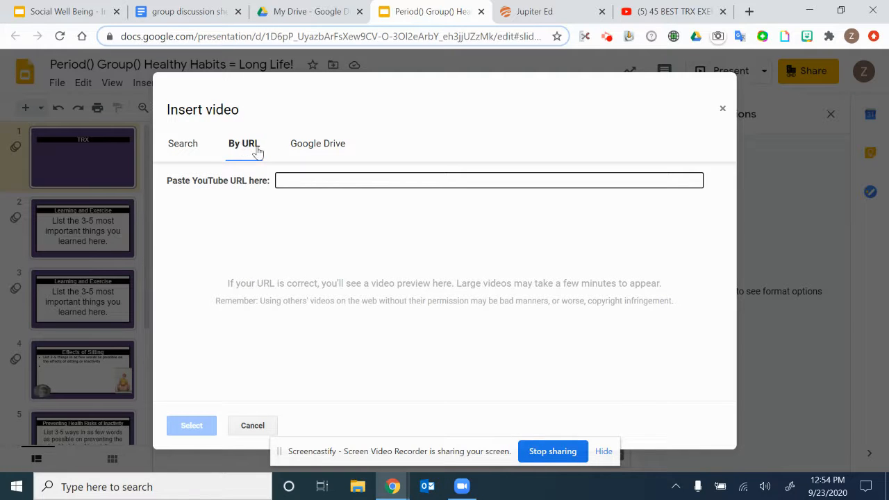
click(807, 158)
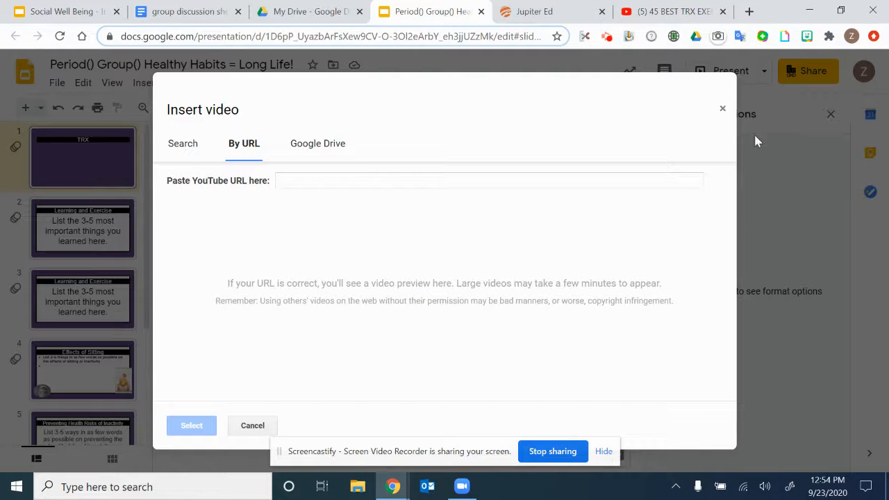
click(722, 112)
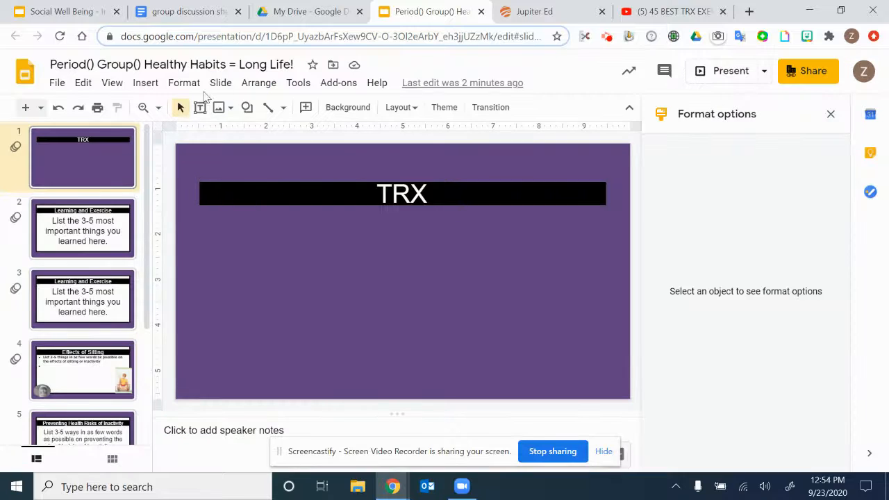
click(142, 87)
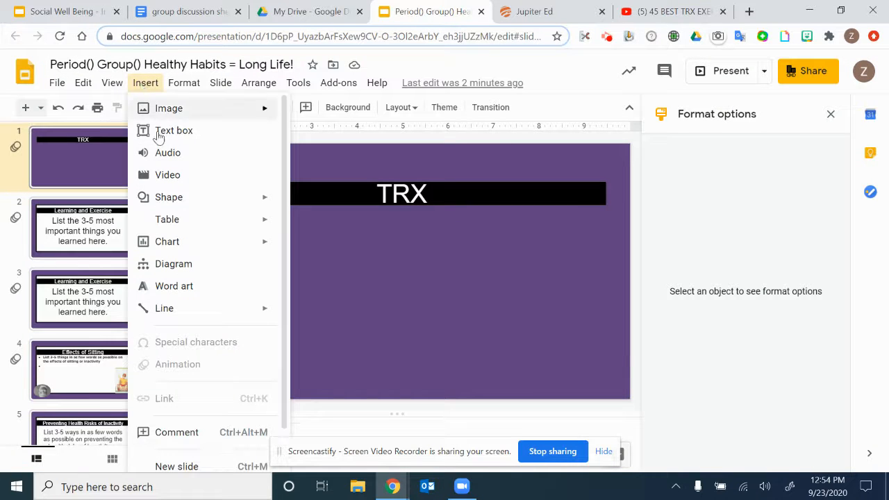
click(161, 176)
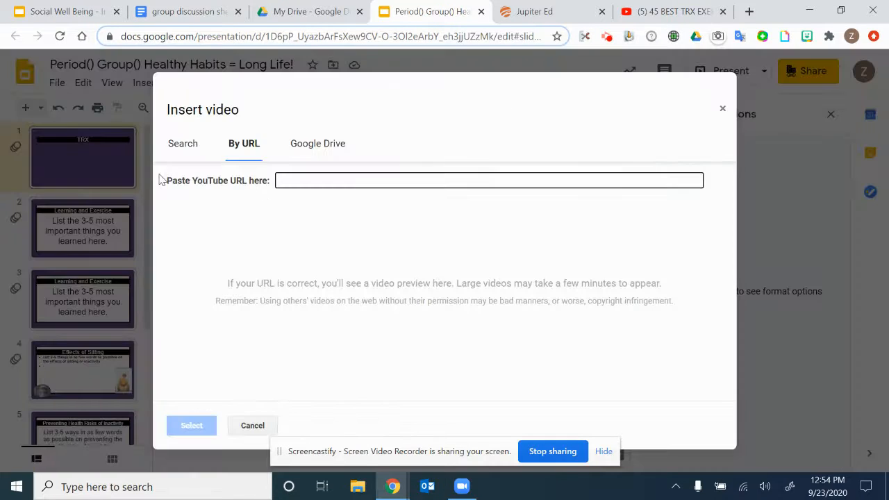
click(179, 151)
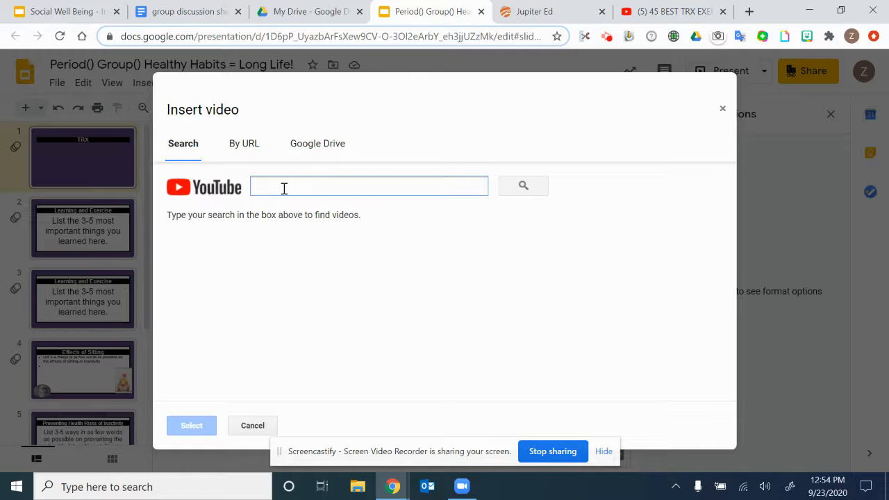
click(246, 145)
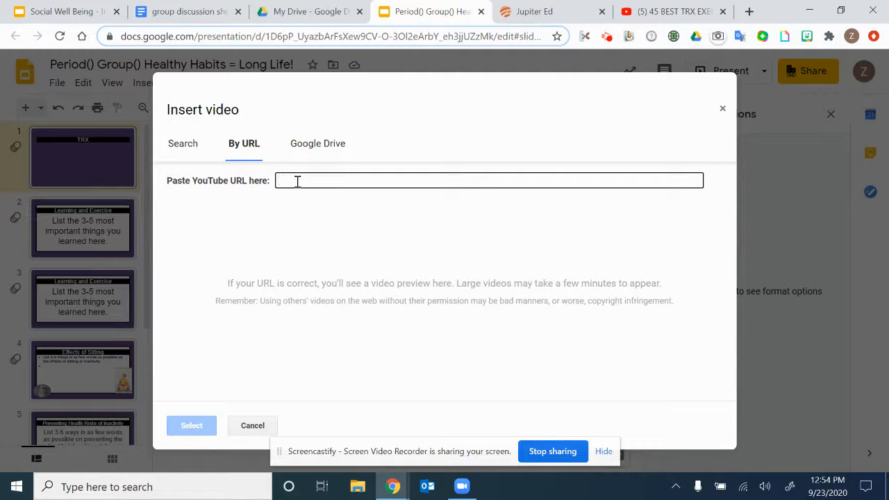
key(ctrl+v)
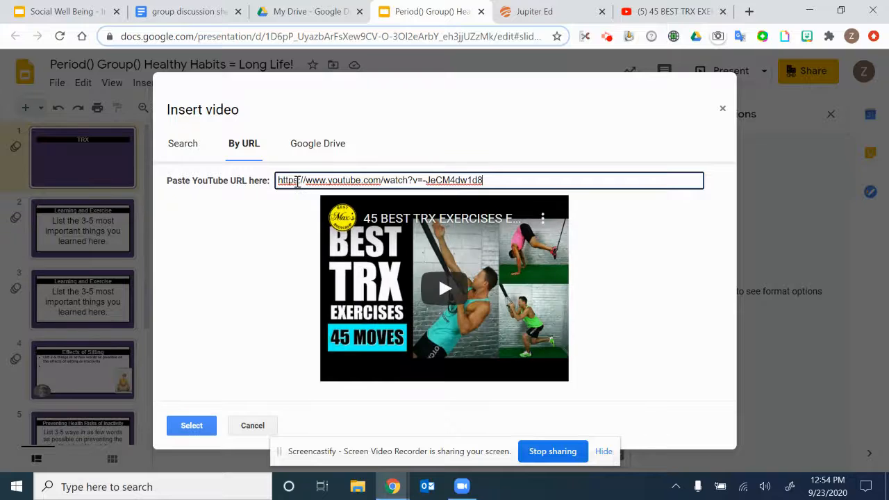
click(192, 425)
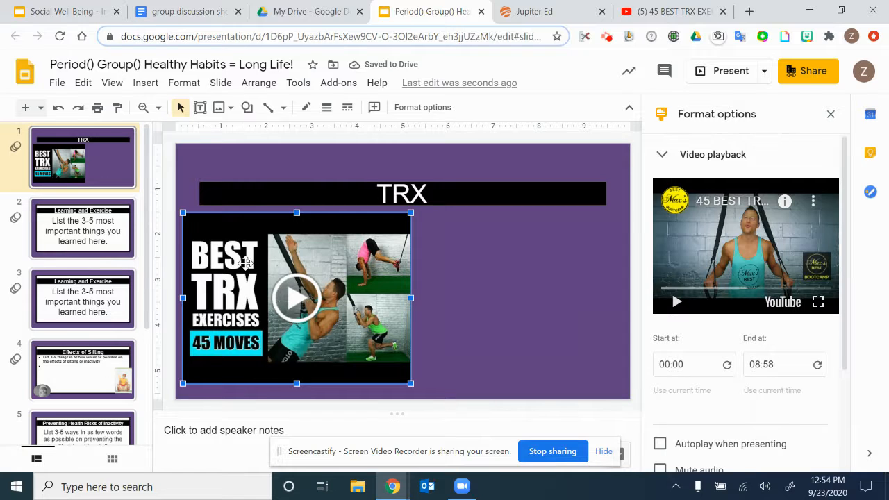
drag(268, 249, 375, 248)
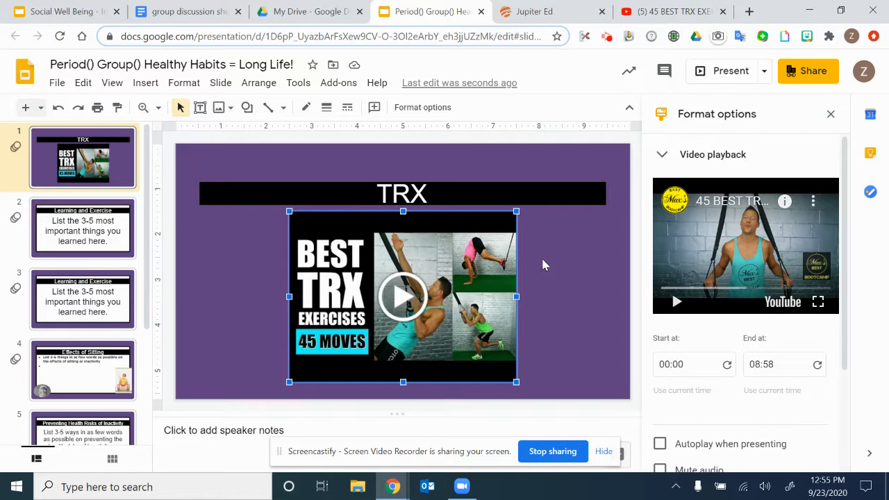
- Preview the inserted video in its playback options, pause it and use that moment as the start time, 00:12
click(830, 114)
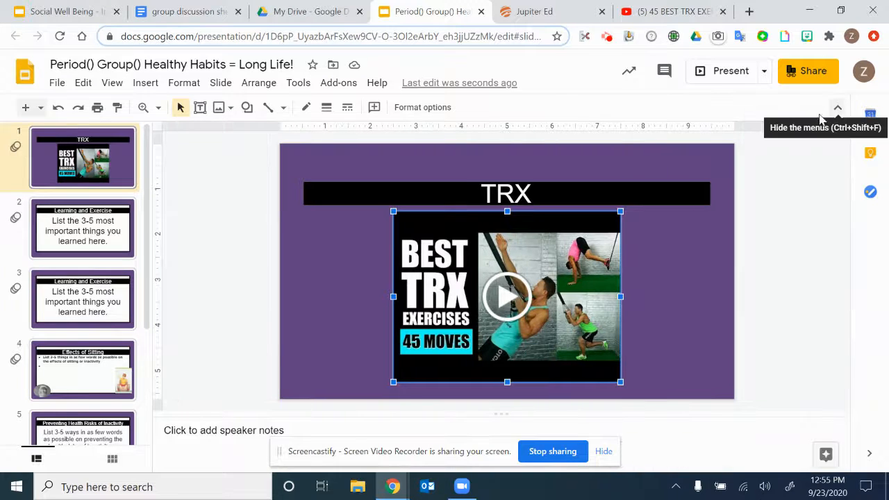
click(422, 107)
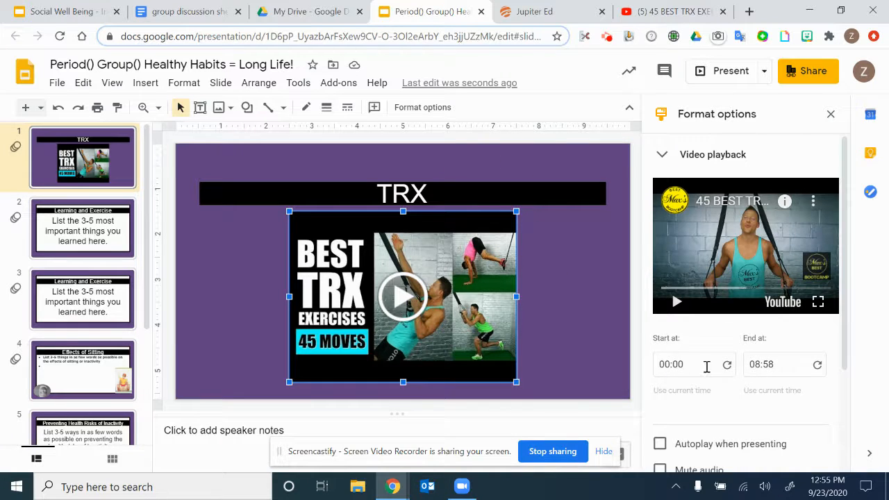
click(676, 303)
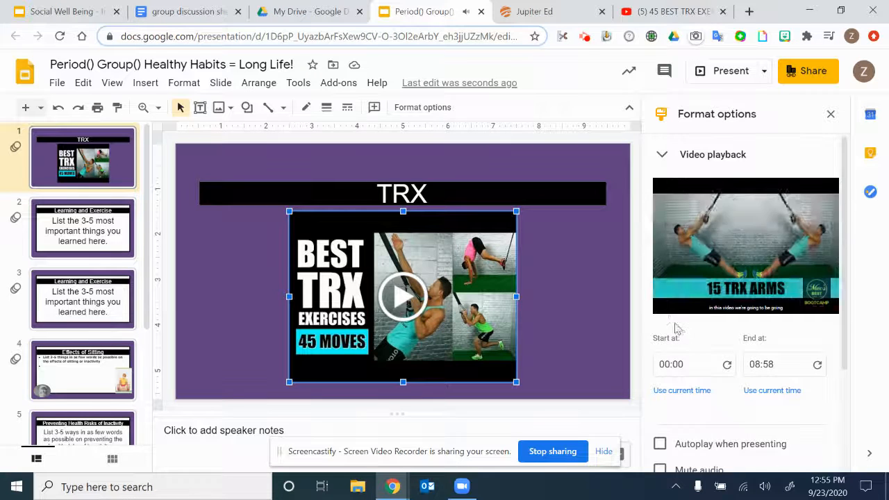
click(676, 303)
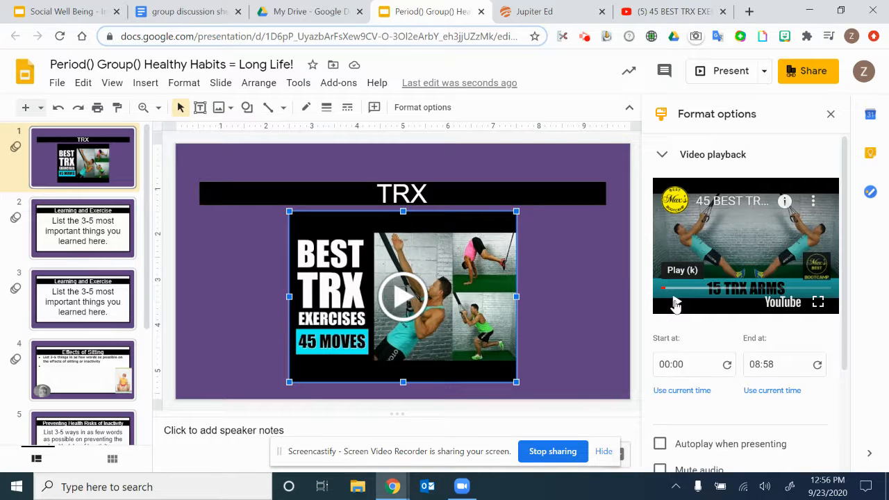
right_click(683, 391)
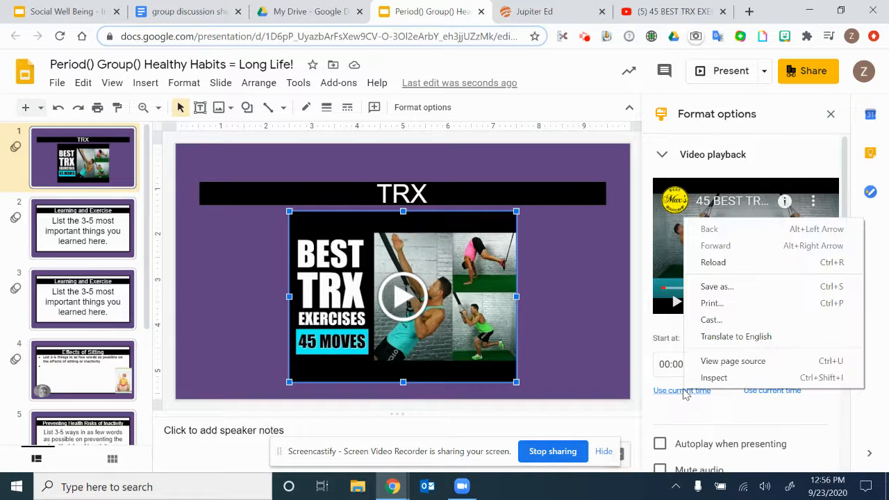
click(683, 391)
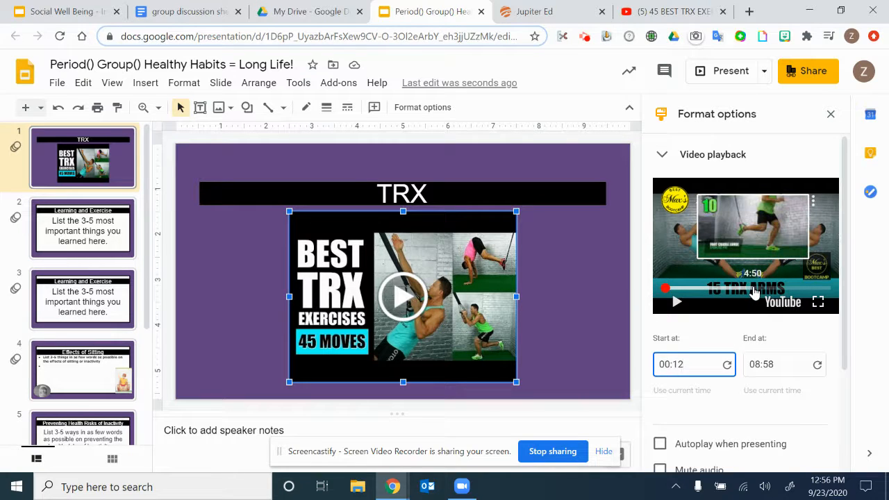
key(Return)
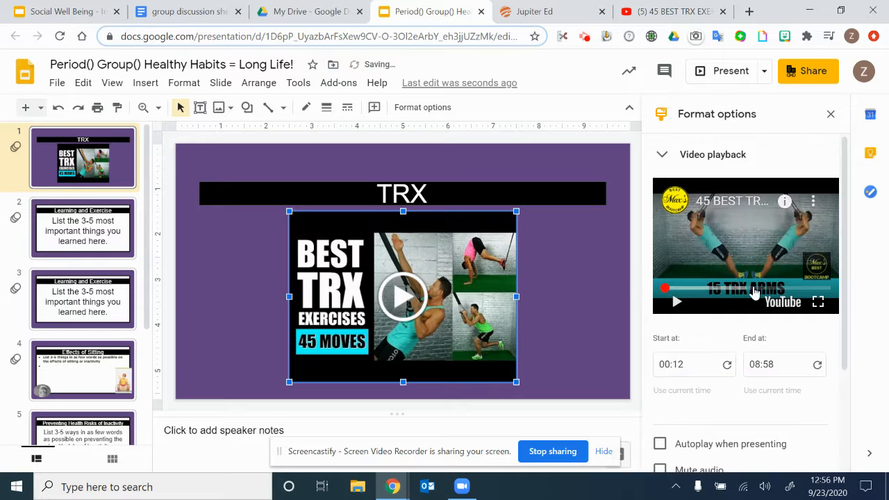
- Seek past the middle of the video preview and use that moment as the end time, 04:51
click(756, 288)
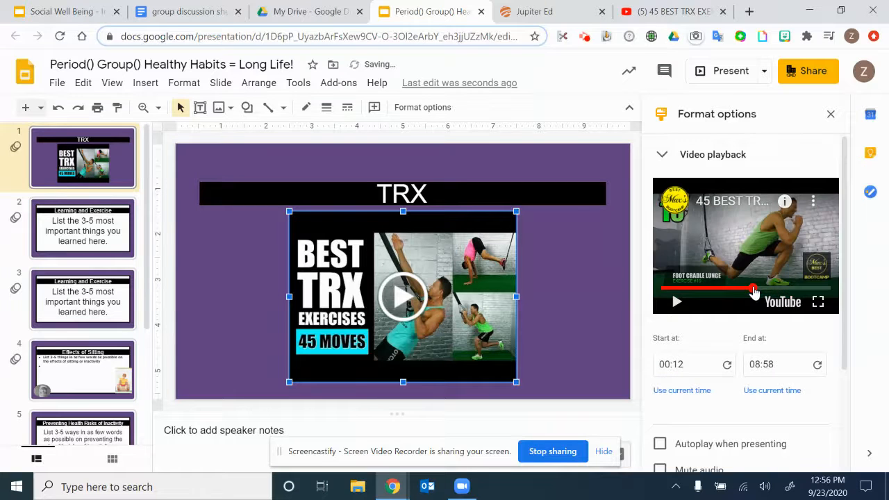
click(777, 393)
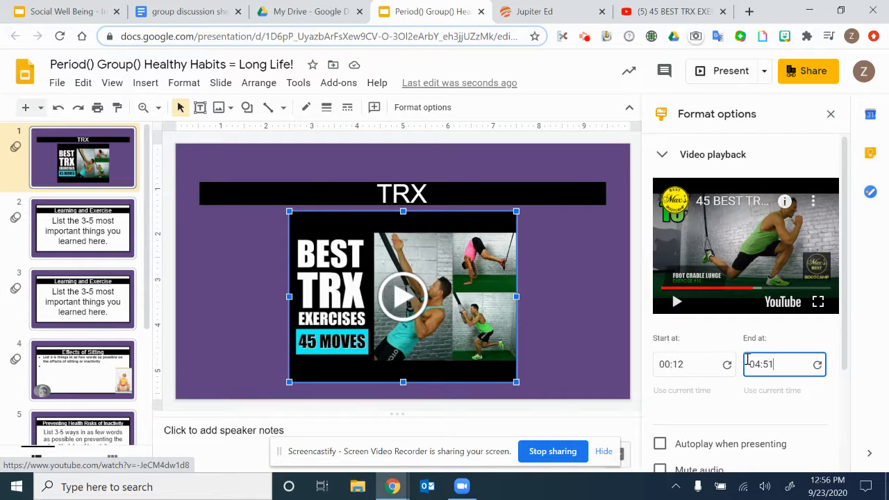
scroll(746, 358, down, 2)
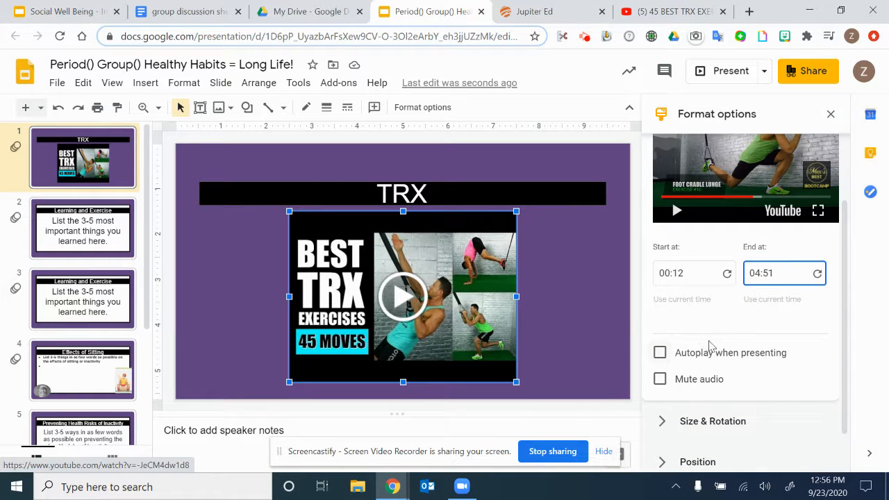
- Present the TRX slide full screen, play the embedded video to check it, and exit the presentation
click(721, 70)
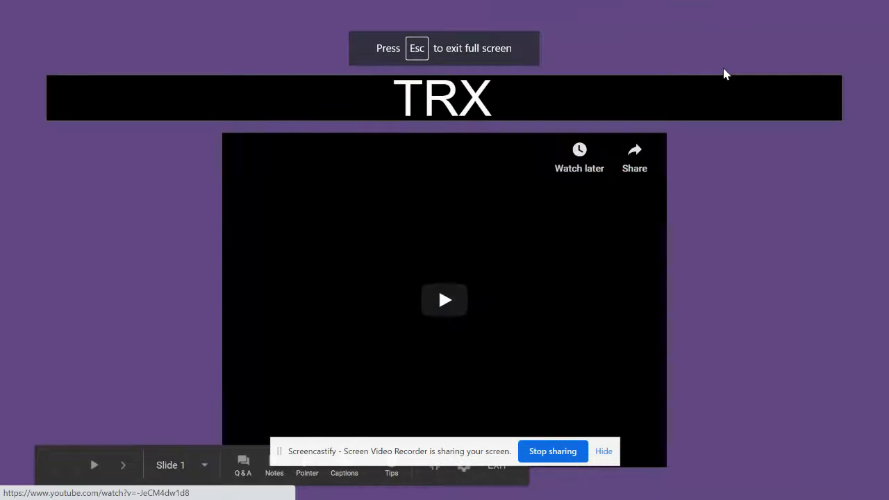
click(451, 300)
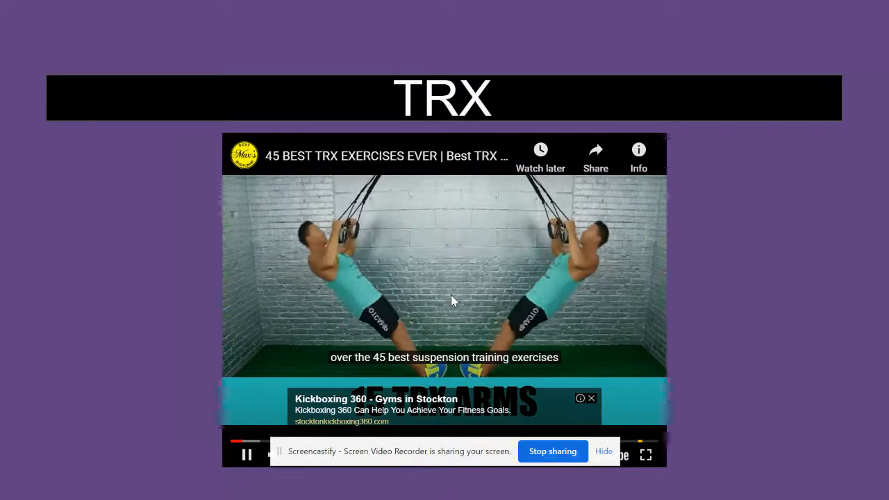
key(Escape)
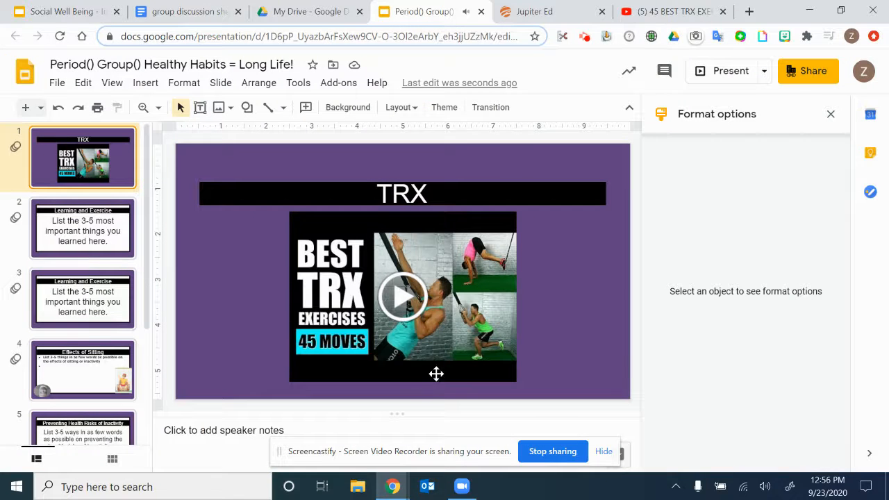
- Set the TRX video to autoplay when presenting and mute its audio
click(445, 312)
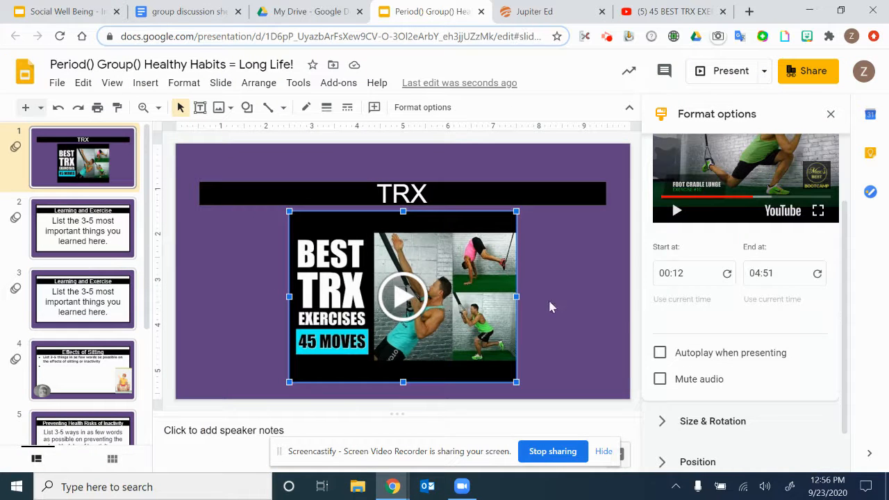
click(659, 354)
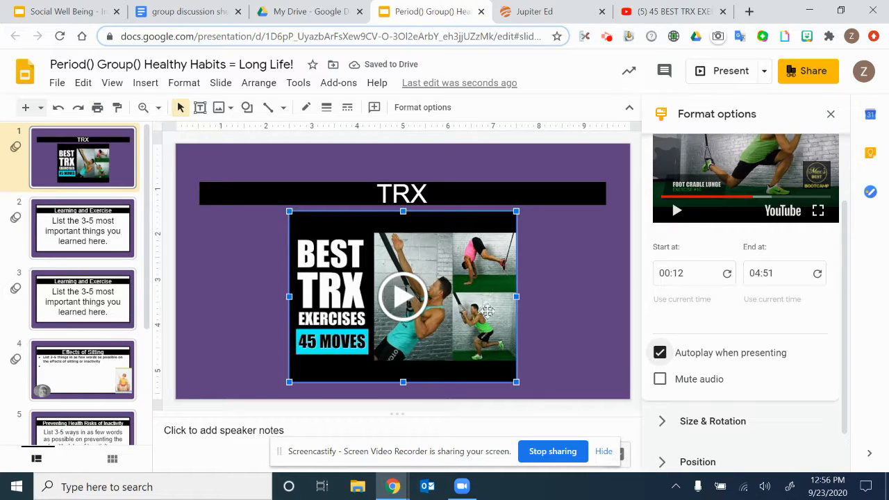
click(659, 381)
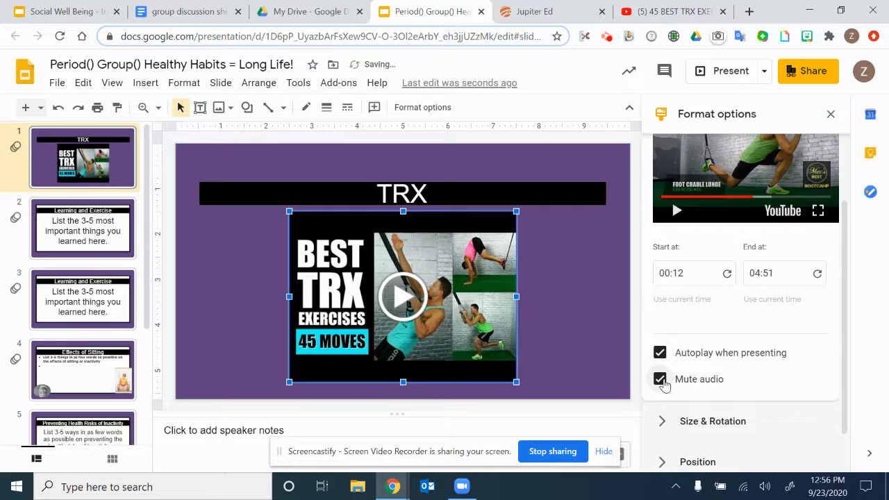
- Present the TRX slide full screen to check the video's autoplay and muted audio, and exit the presentation
click(722, 72)
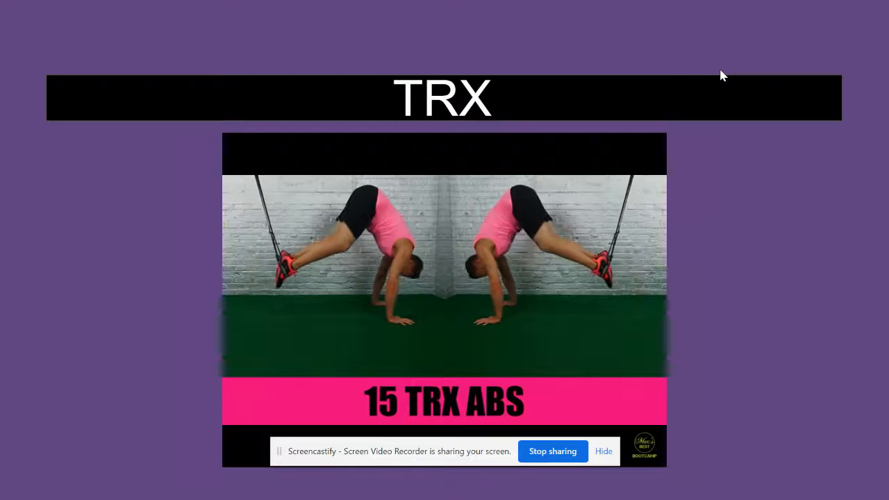
key(Escape)
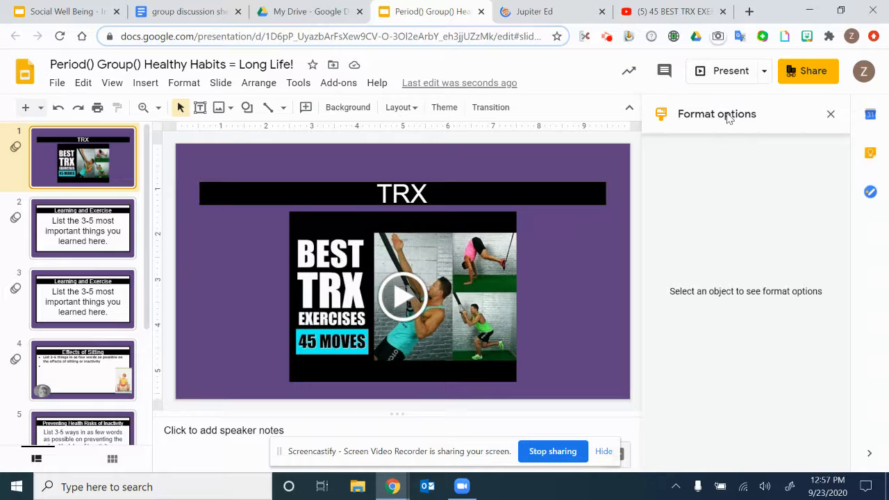
- Select the TRX video on the slide, close its format options and reopen them
click(477, 274)
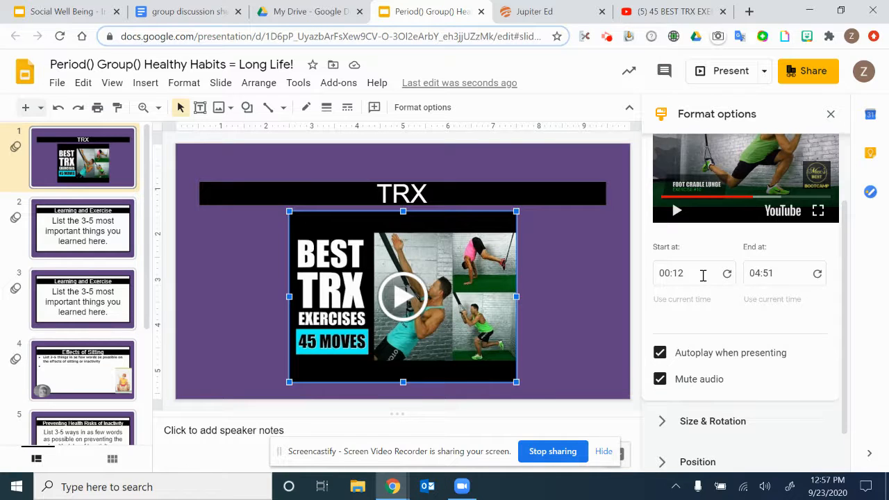
click(831, 114)
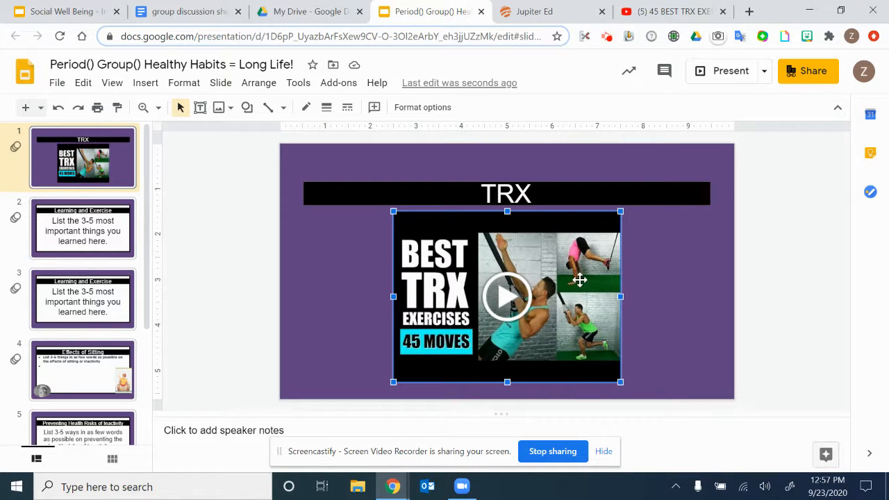
click(444, 107)
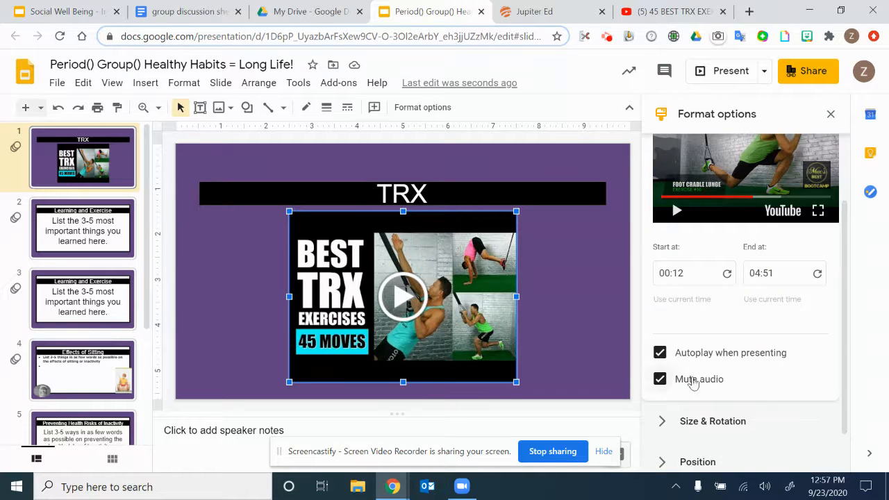
- Add a drop shadow to the TRX video and increase its distance to slightly past the middle of the range
scroll(720, 371, down, 2)
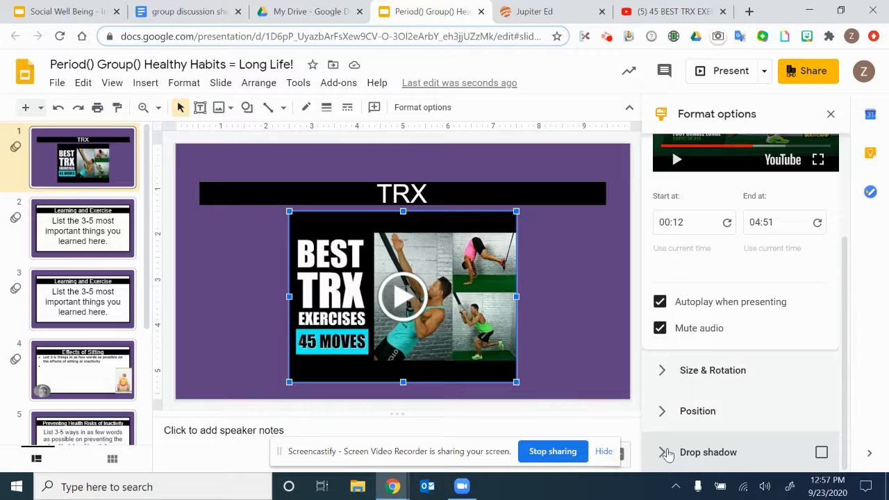
right_click(667, 454)
click(663, 452)
click(661, 452)
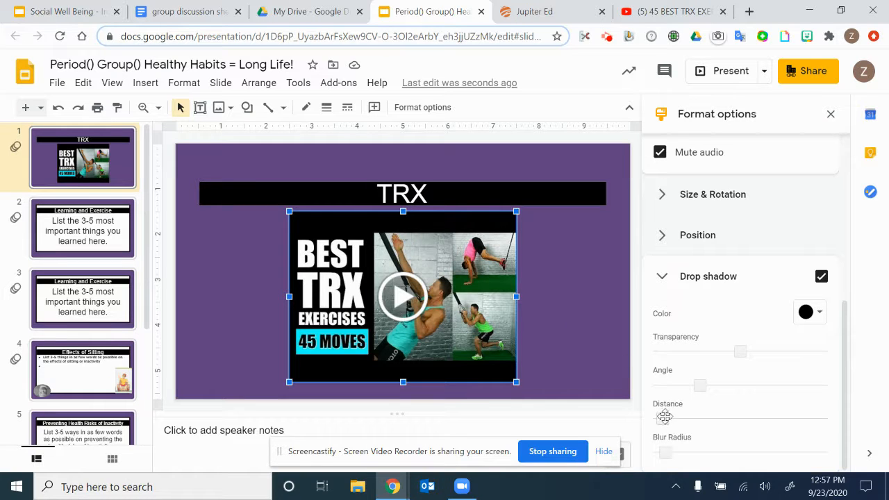
drag(664, 415, 744, 419)
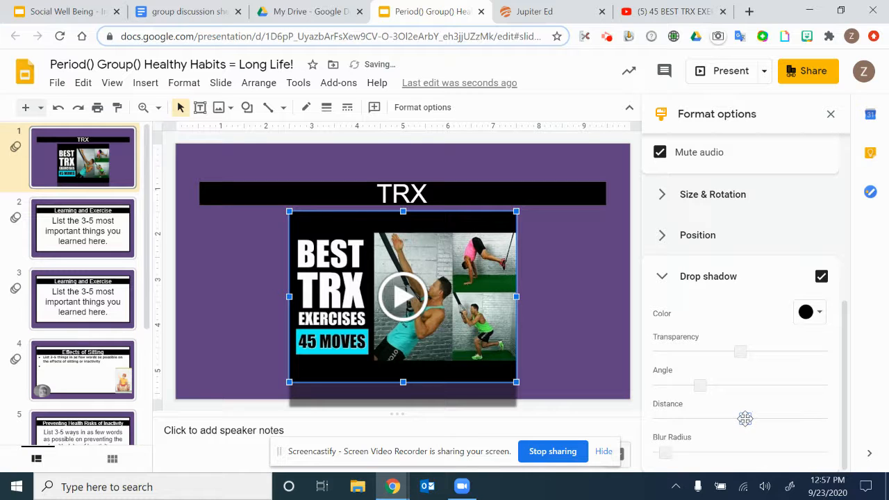
drag(746, 417, 748, 417)
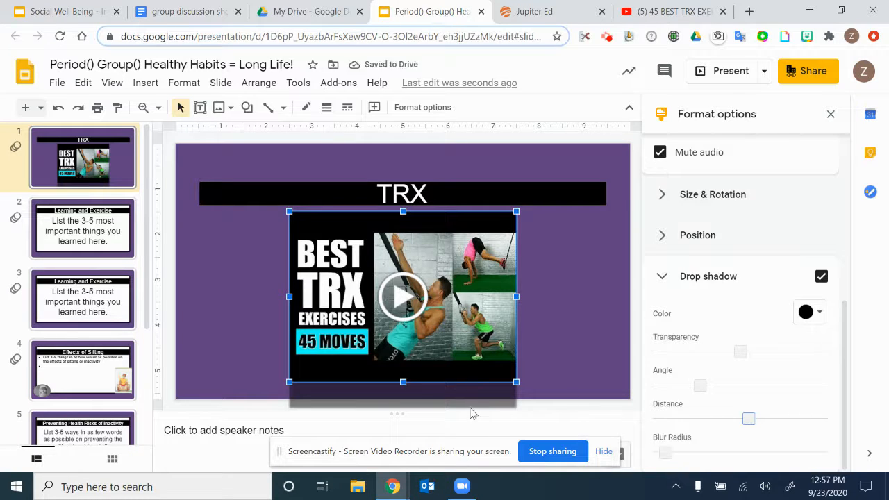
- Angle the video's drop shadow toward its left side, reduce the shadow's transparency to slightly below half, and deselect the video
drag(700, 385, 733, 387)
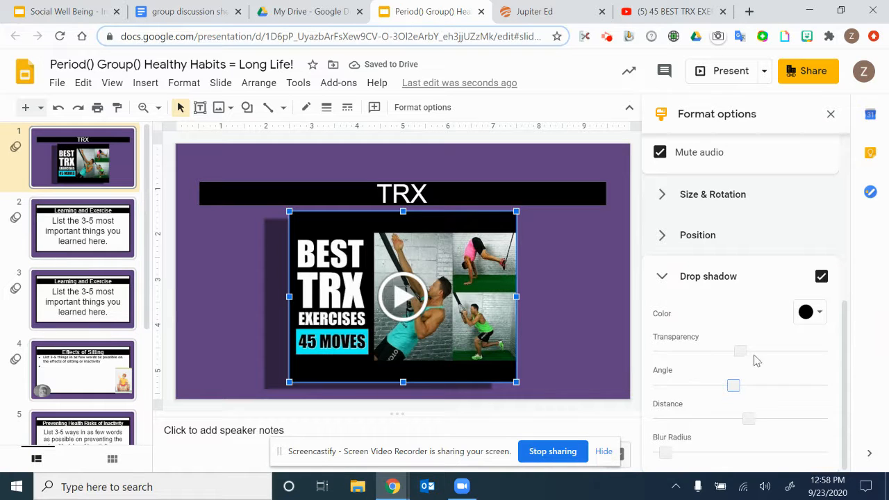
drag(740, 354, 683, 354)
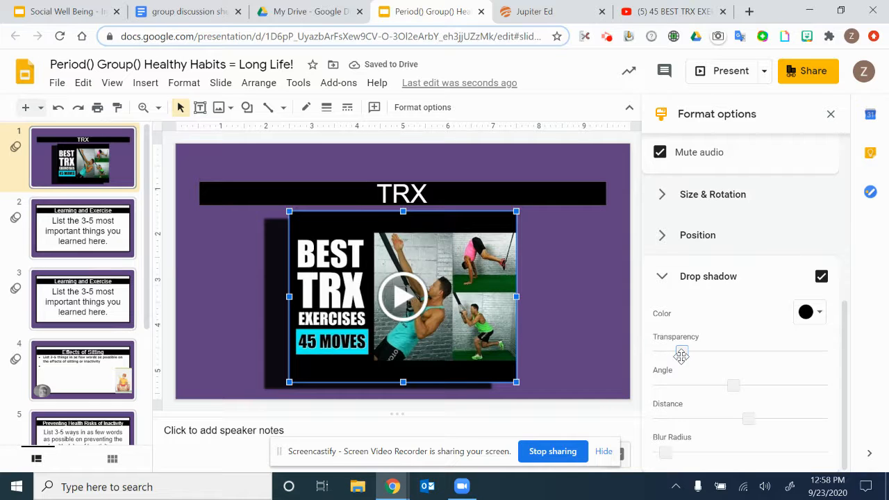
drag(681, 355, 723, 363)
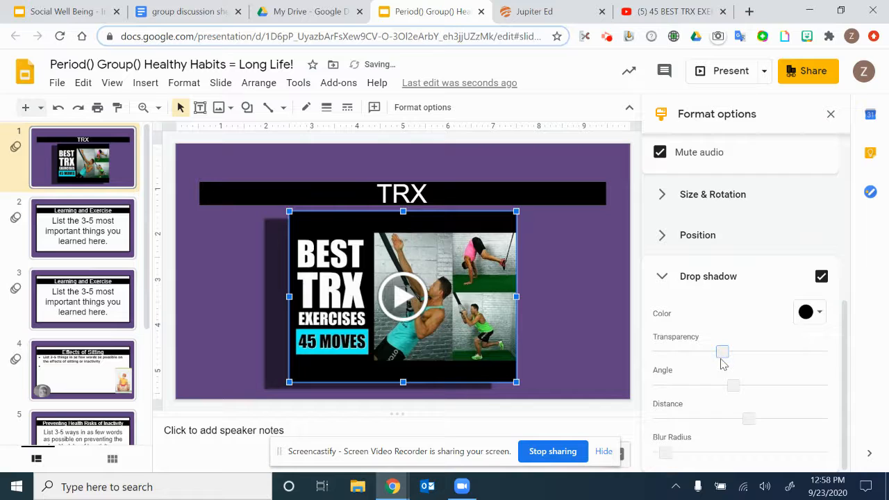
click(611, 332)
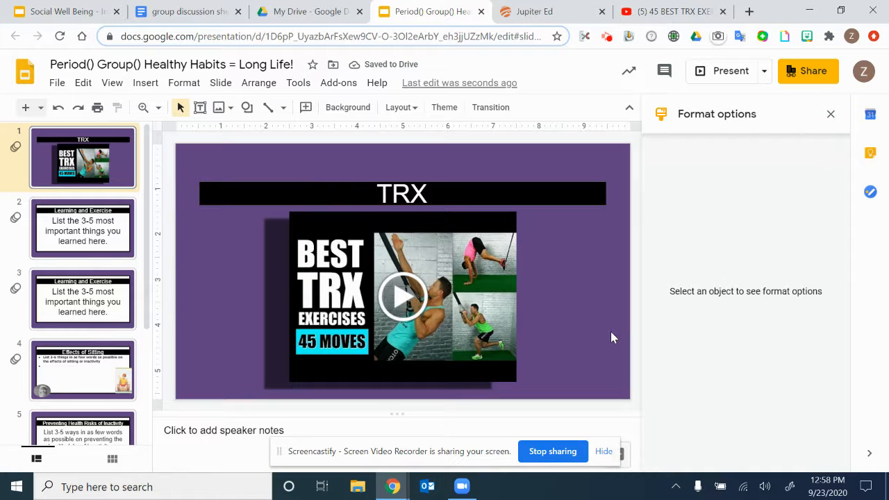